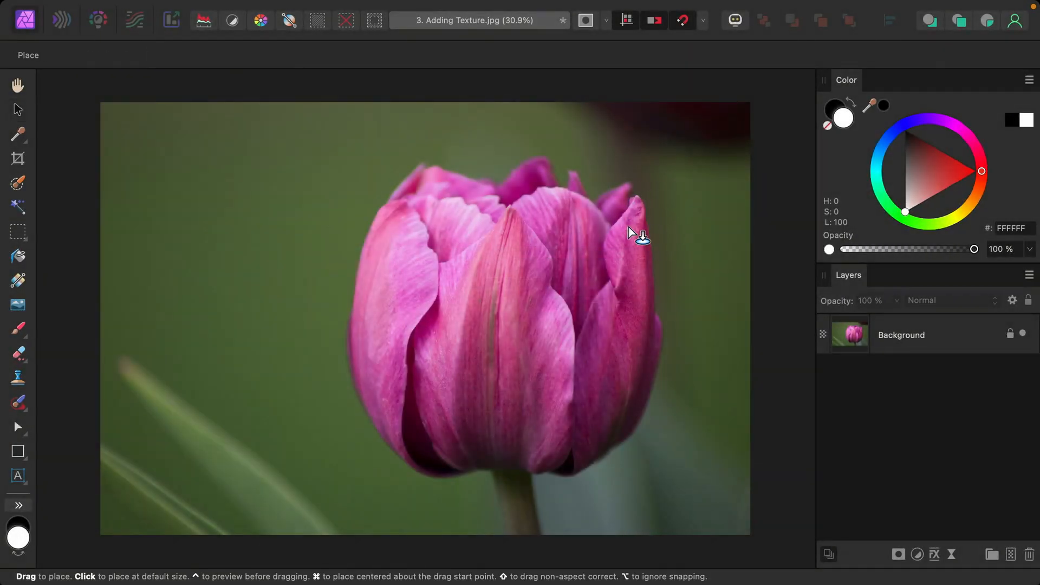
Step: Place the green texture image over the tulip photo, rotated 90° clockwise and enlarged to cover the photo completely
scroll(655, 249, "down", 5)
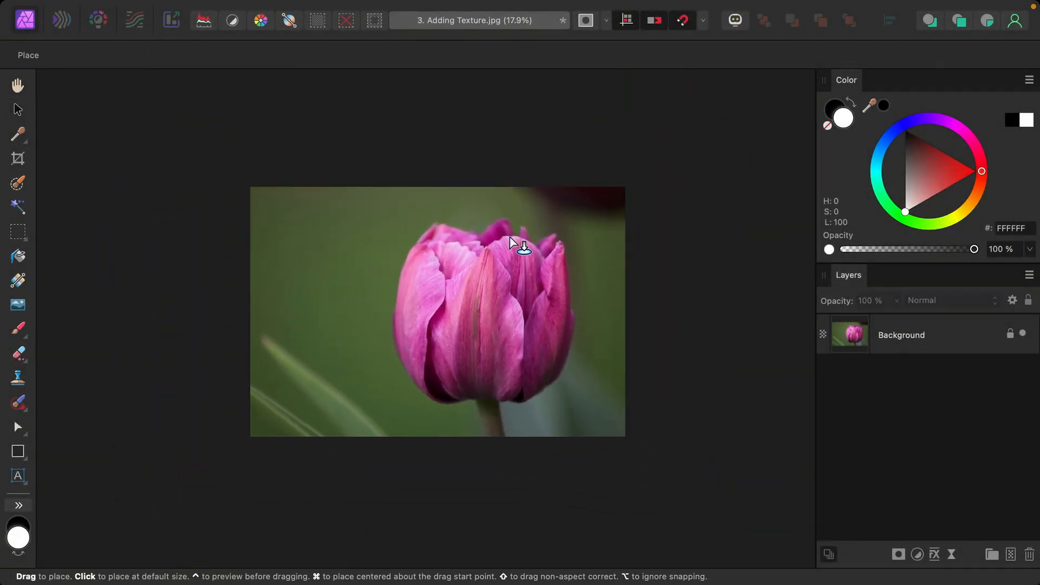
left_click_drag(311, 144, 657, 424)
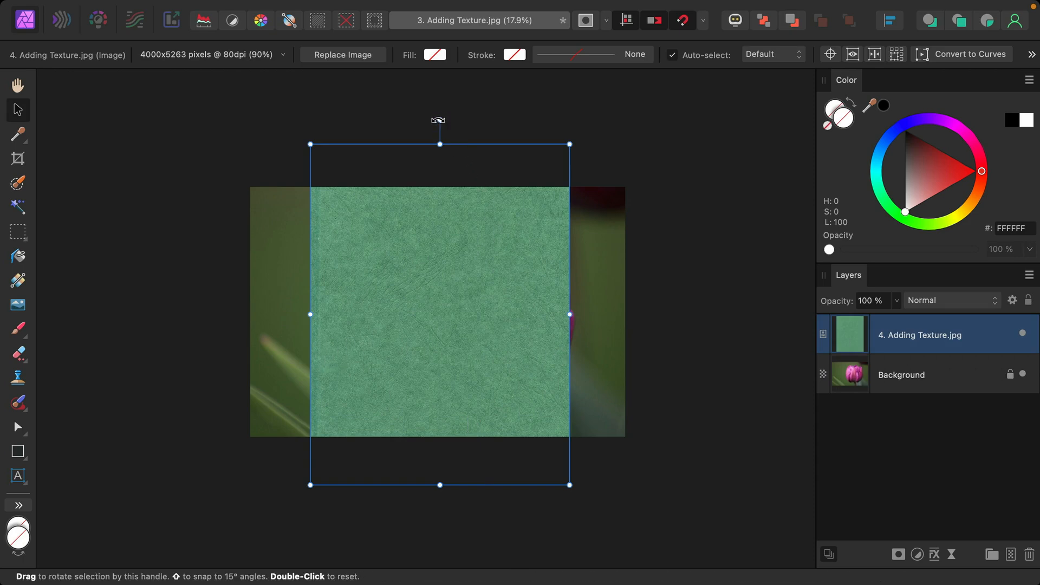
left_click_drag(438, 119, 661, 316)
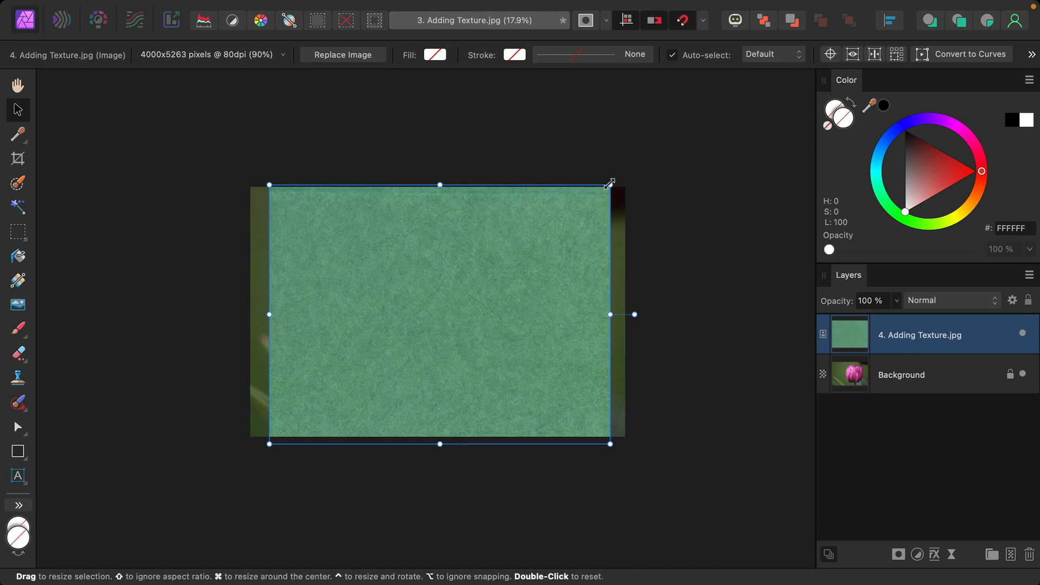
left_click_drag(610, 184, 625, 173)
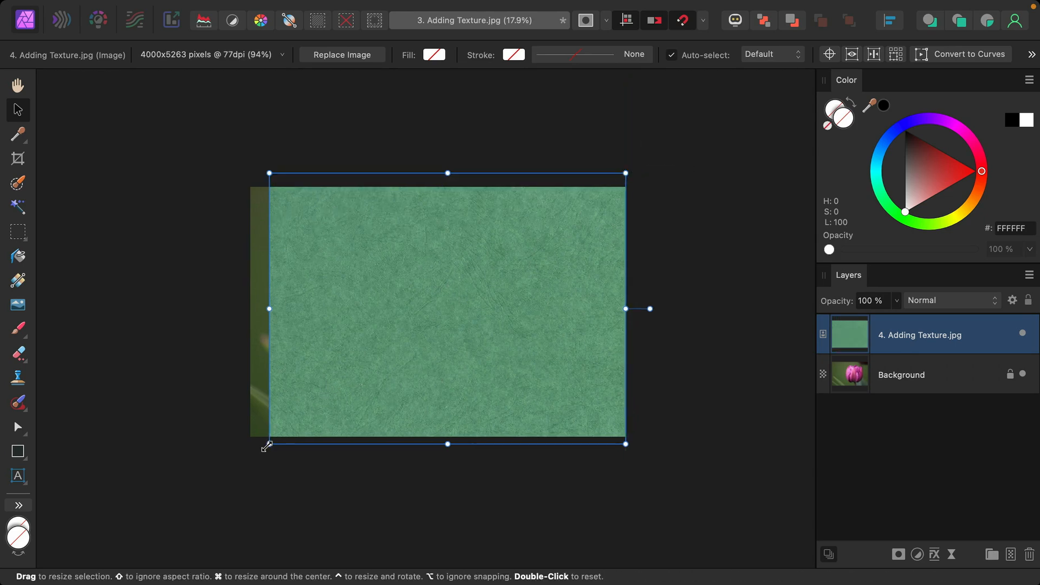
left_click_drag(267, 446, 242, 464)
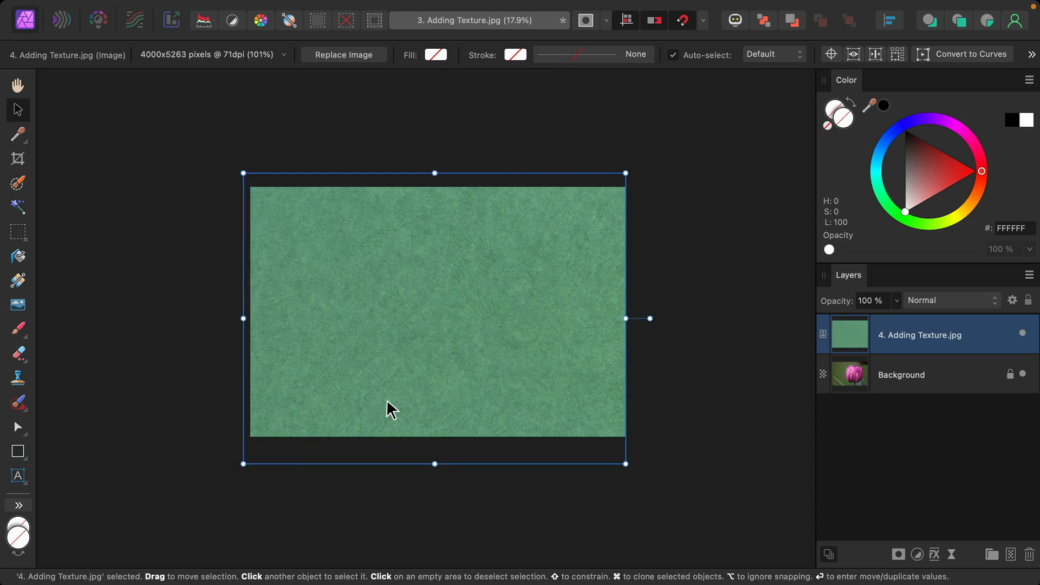
Step: Set the texture layer's blend mode to Overlay and compare the photo with the texture hidden and shown
scroll(387, 401, "up", 3)
scroll(386, 401, "up", 2)
scroll(386, 400, "right", 2)
scroll(387, 401, "left", 1)
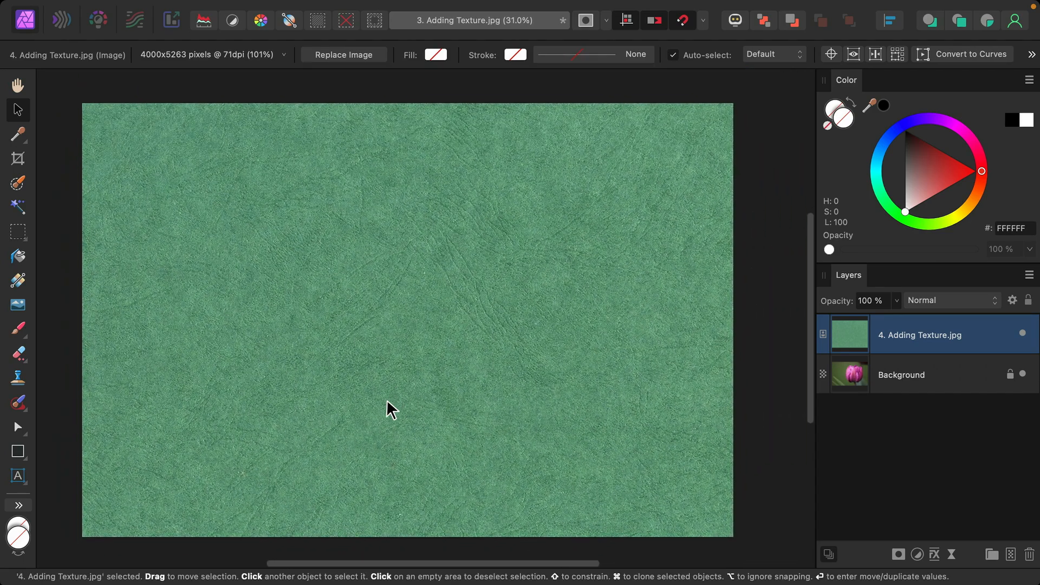
scroll(386, 400, "left", 1)
scroll(387, 401, "up", 1)
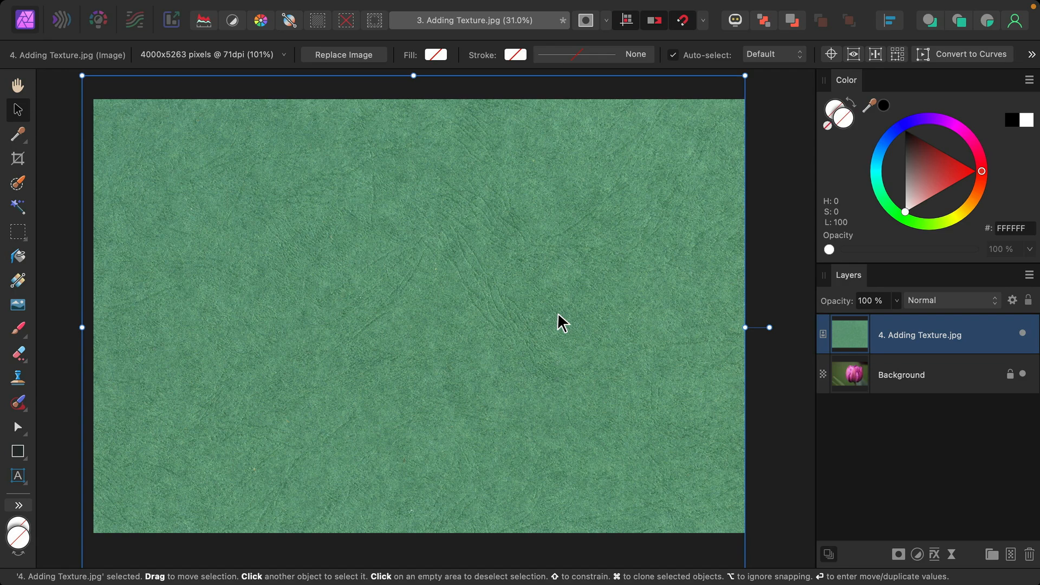
left_click(934, 299)
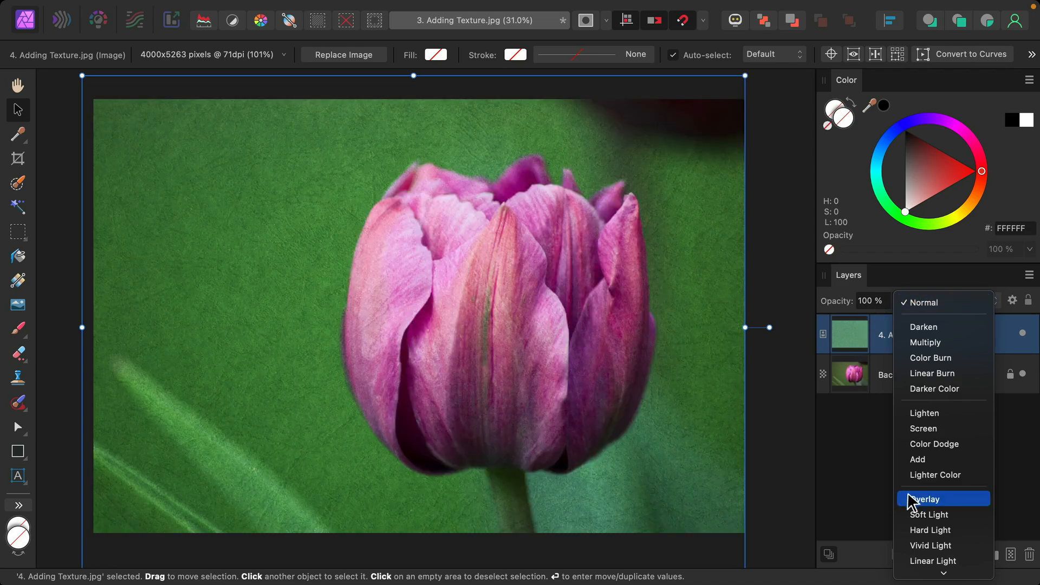
left_click(912, 501)
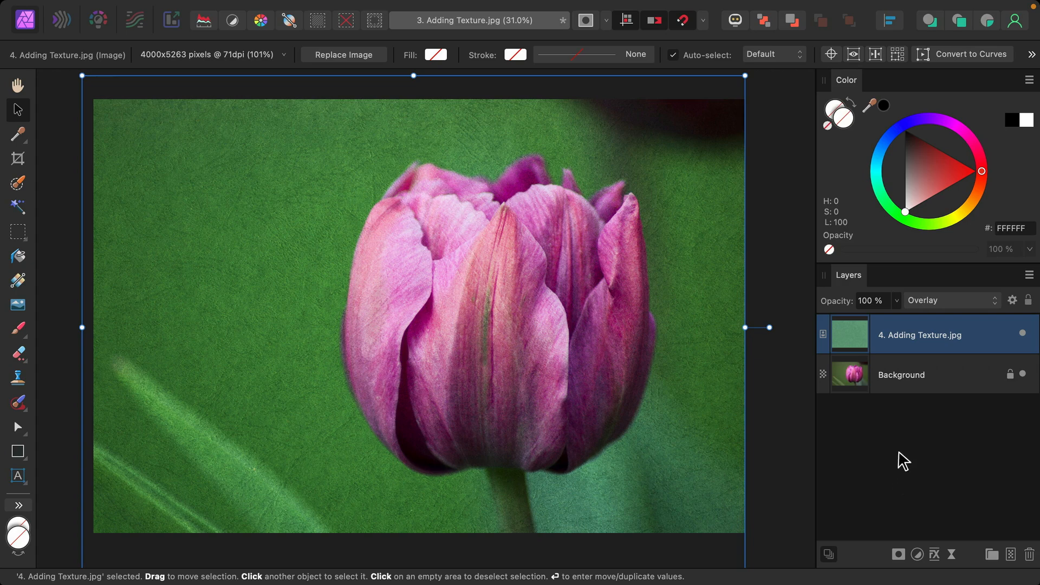
left_click(1023, 334)
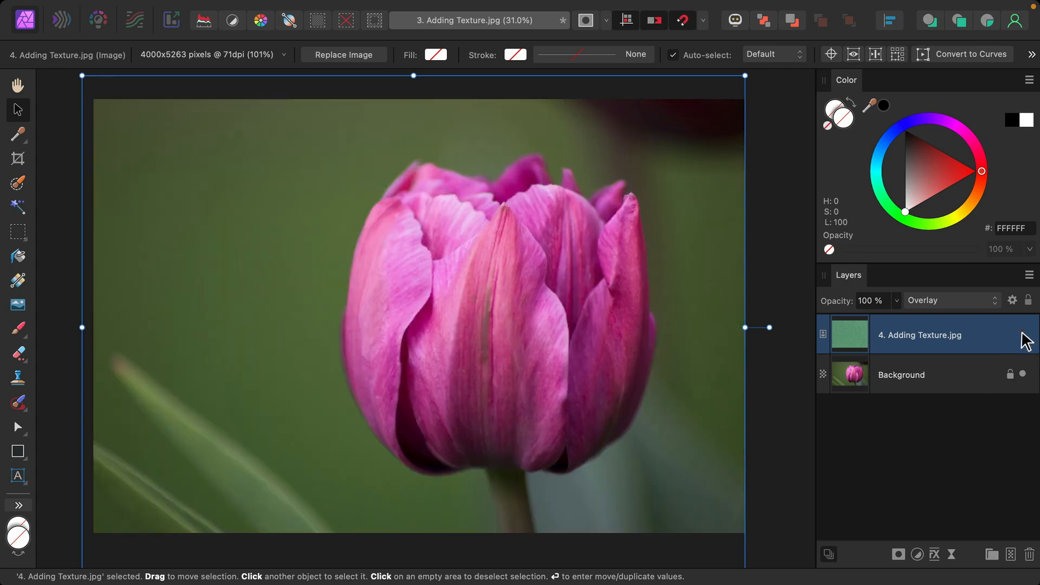
left_click(1022, 334)
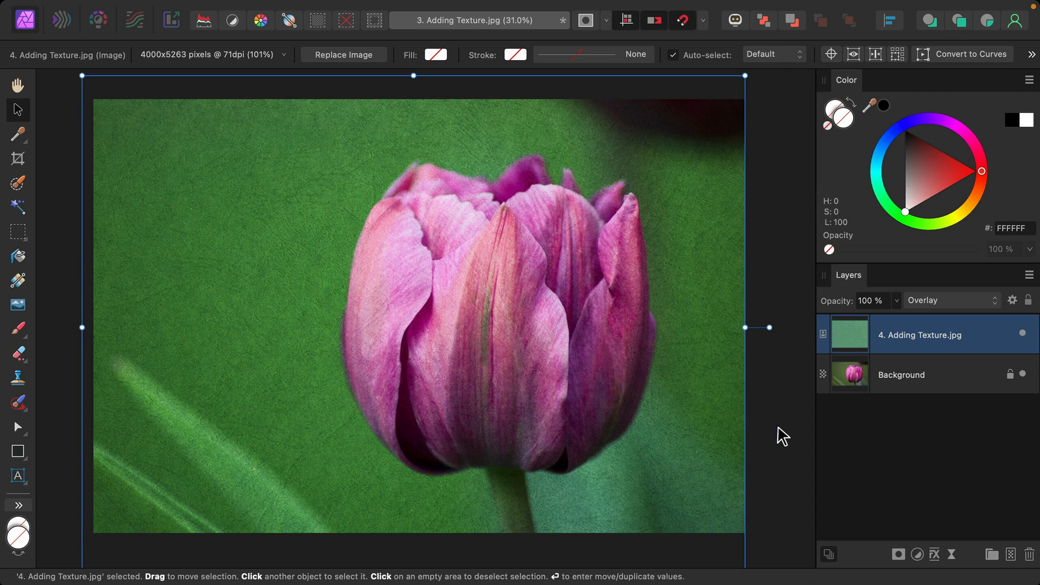
Step: Add a mask to the texture layer and choose black as the Paint Brush colour
left_click(897, 556)
key("super+i")
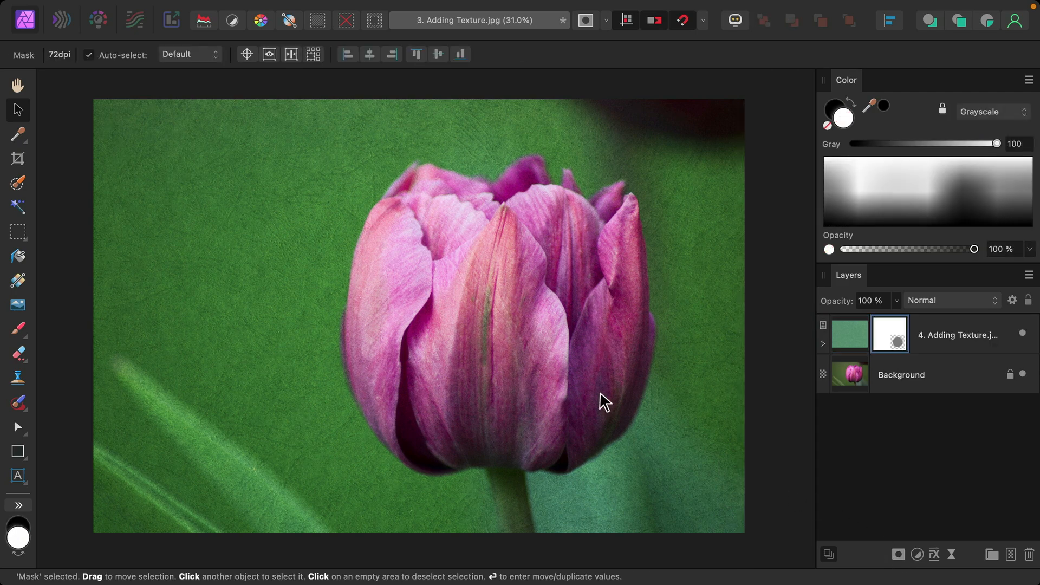
left_click(18, 328)
key("x")
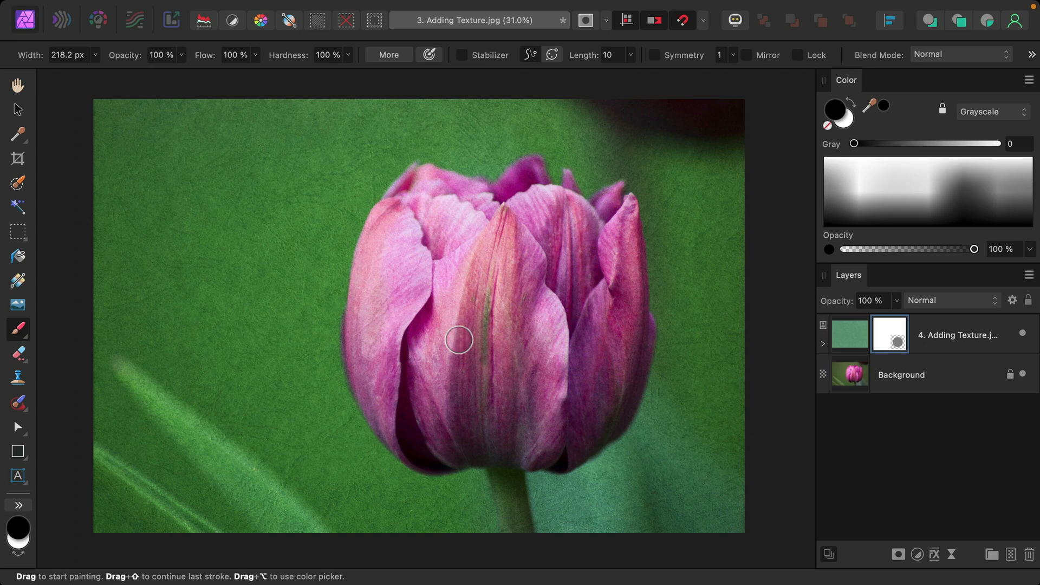
Step: Enlarge the brush to about 580 px and paint black on the mask over the tulip's left petals
key("bracketright")
key("bracketright")
key("bracketright")
key("bracketright")
key("bracketright")
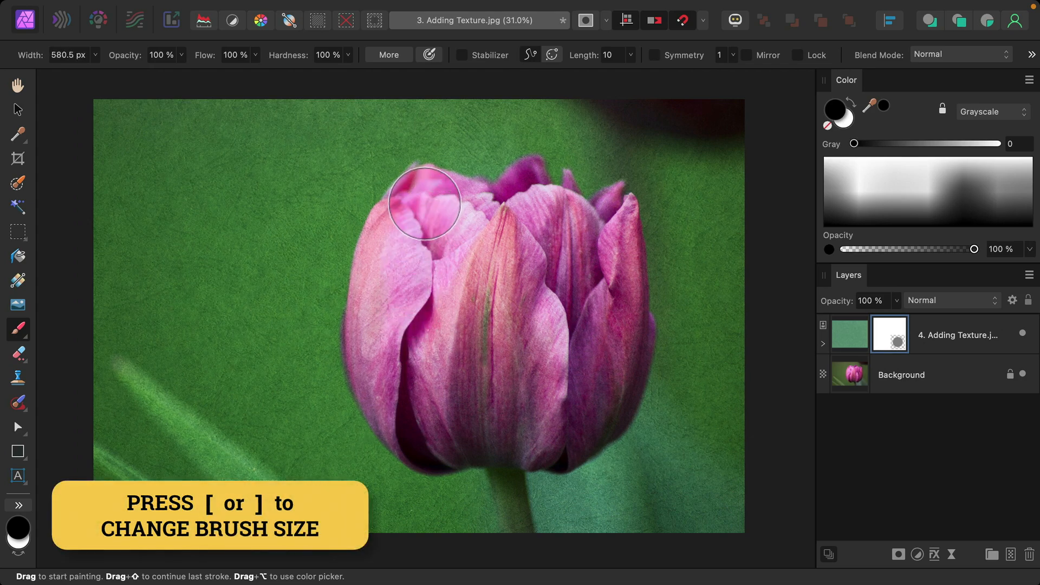
mouse_move(423, 204)
left_mouse_down()
mouse_move(395, 265)
mouse_move(388, 342)
mouse_move(426, 416)
mouse_move(403, 405)
mouse_move(390, 370)
mouse_move(459, 391)
left_mouse_up()
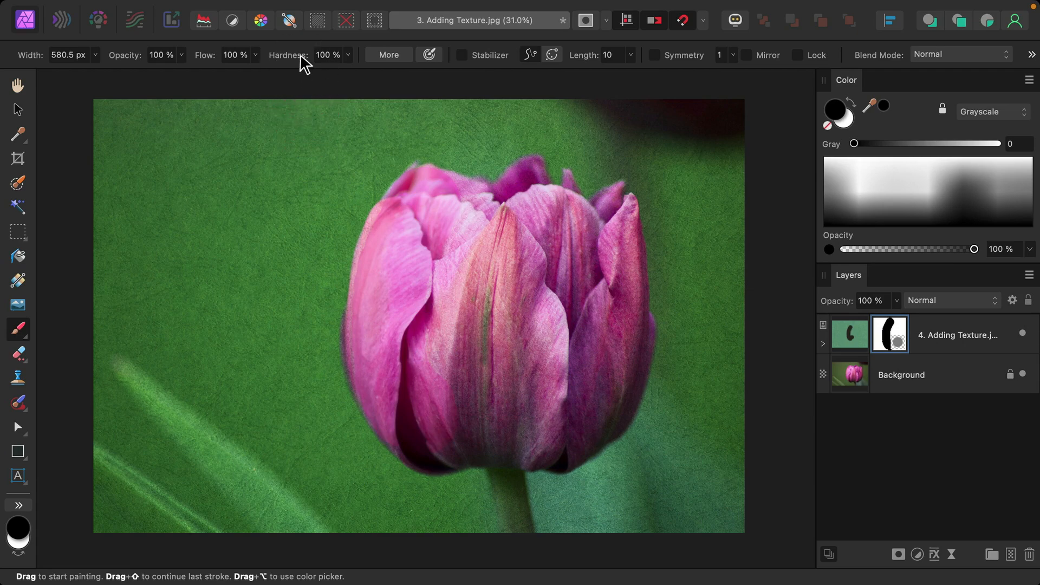
Step: Set the brush hardness to 0% and mask the texture off the rest of the tulip and its stem, reducing the brush to about 374 px
left_click_drag(301, 56, 195, 77)
mouse_move(353, 238)
left_mouse_down()
mouse_move(419, 182)
mouse_move(383, 217)
mouse_move(373, 248)
mouse_move(367, 378)
mouse_move(427, 453)
mouse_move(546, 453)
mouse_move(610, 416)
mouse_move(621, 210)
mouse_move(592, 211)
mouse_move(596, 272)
mouse_move(546, 233)
mouse_move(465, 203)
mouse_move(593, 268)
mouse_move(428, 251)
mouse_move(449, 319)
mouse_move(438, 402)
mouse_move(500, 421)
mouse_move(415, 338)
mouse_move(548, 437)
mouse_move(585, 236)
mouse_move(465, 338)
mouse_move(509, 444)
mouse_move(499, 470)
mouse_move(511, 468)
mouse_move(528, 546)
left_mouse_up()
key("[")
key("[")
key("[")
key("[")
key("[")
key("[")
key("[")
key("[")
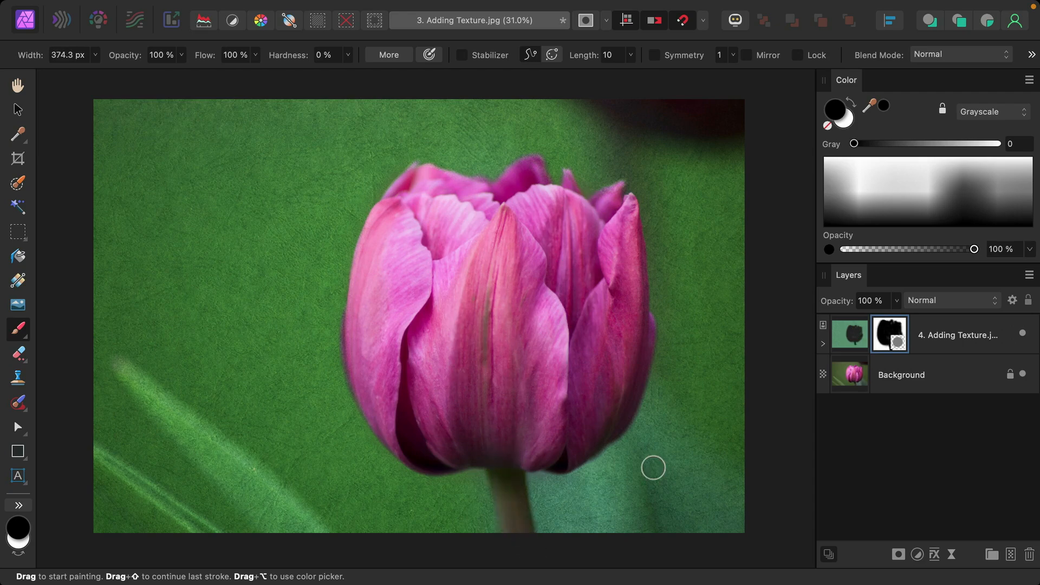
Step: Duplicate the masked texture layer and invert the copy's mask to confine its texture to the tulip
left_click(944, 349)
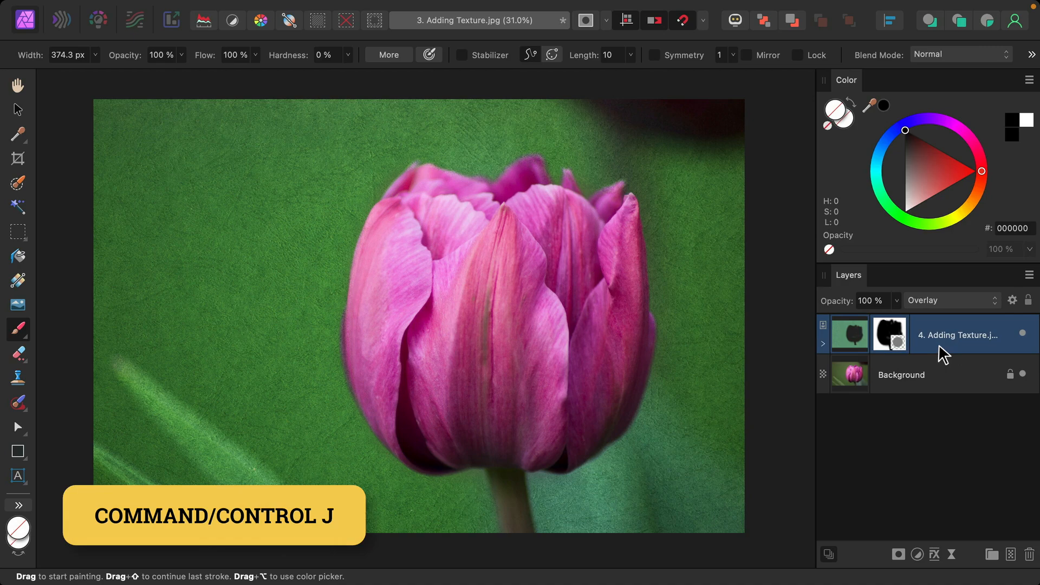
key("ctrl+j")
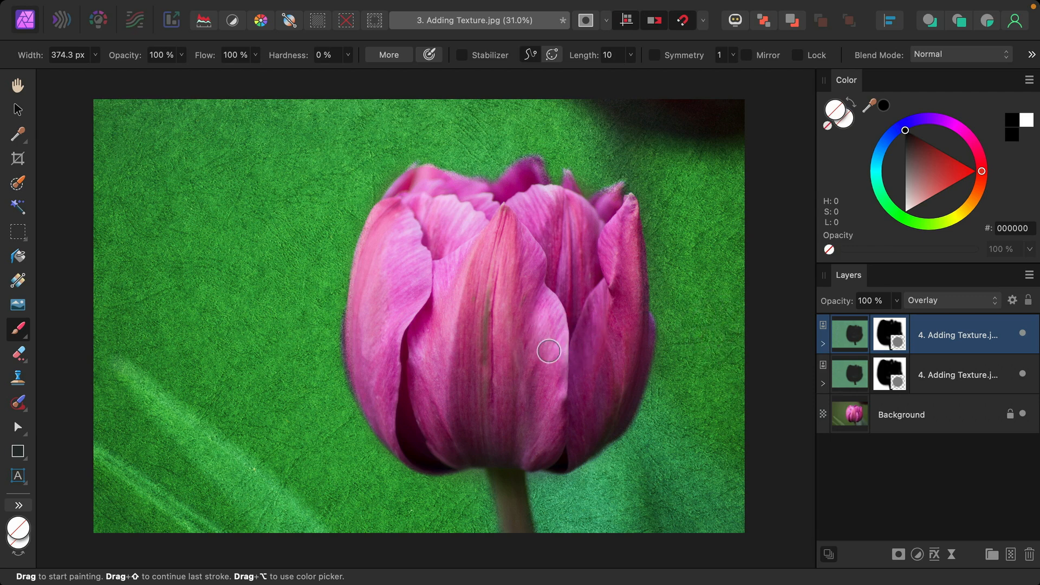
left_click(822, 343)
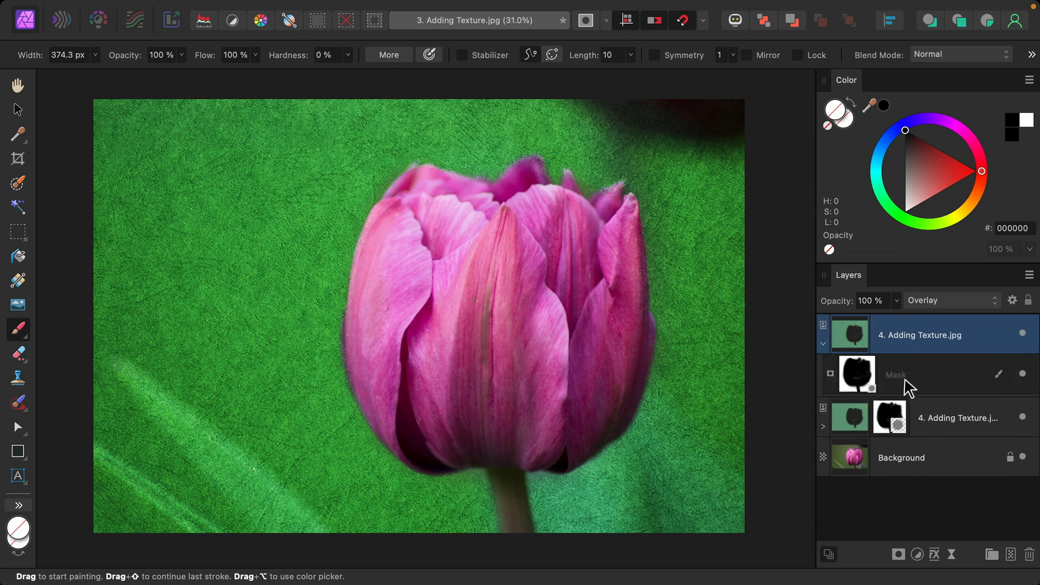
left_click(905, 378)
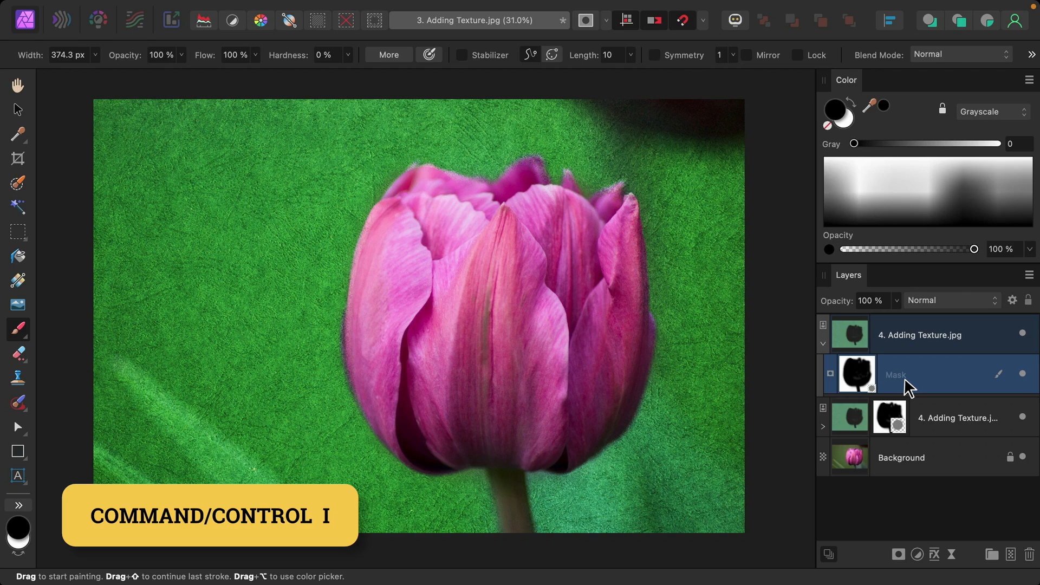
key("super+i")
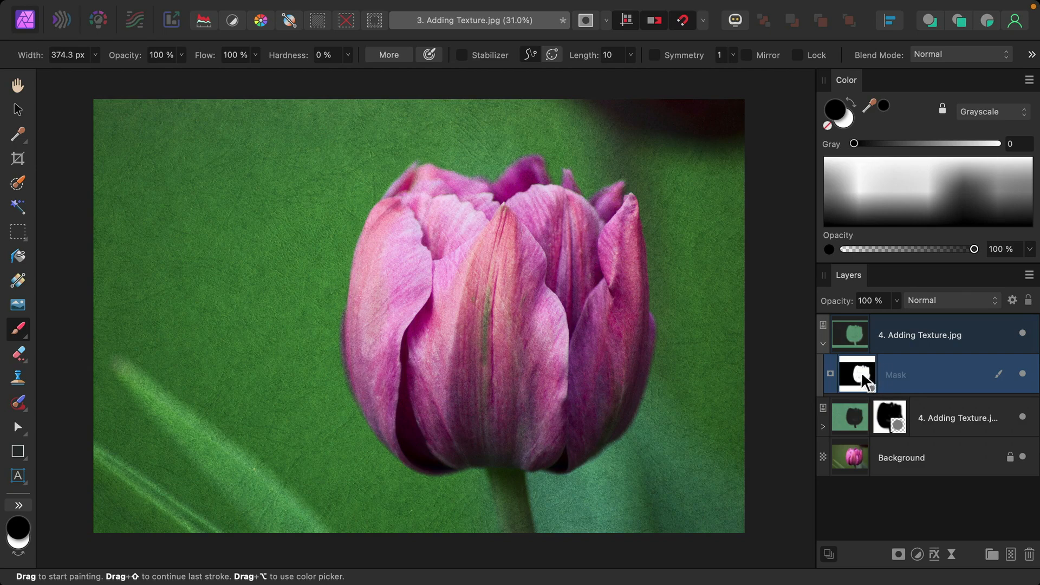
Step: Compare the tulip with the upper texture layer hidden and shown, and lower that layer's opacity
left_click(1021, 336)
left_click(1021, 335)
left_click(1022, 336)
left_click(1021, 335)
left_click(902, 343)
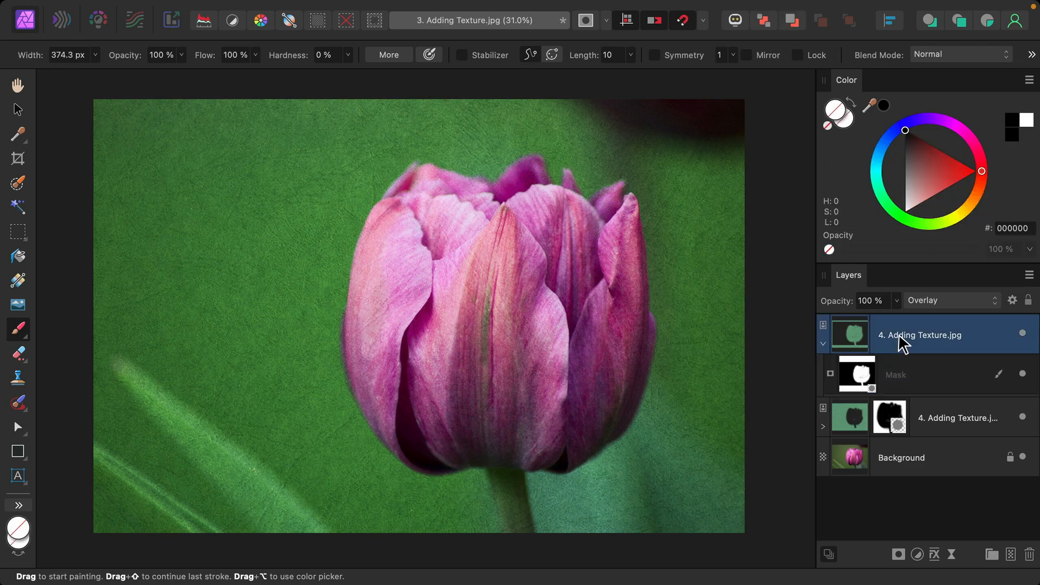
mouse_move(841, 309)
left_mouse_down()
mouse_move(793, 313)
mouse_move(782, 303)
left_mouse_up()
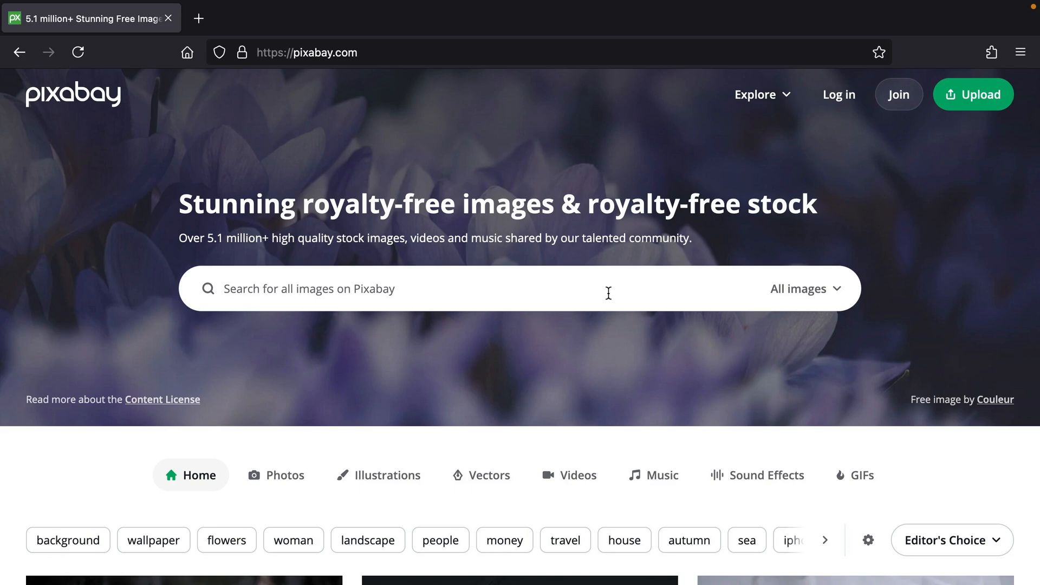
Step: Switch to the Pixabay website in the browser and search its images for "green texture"
left_click(609, 293)
type("green")
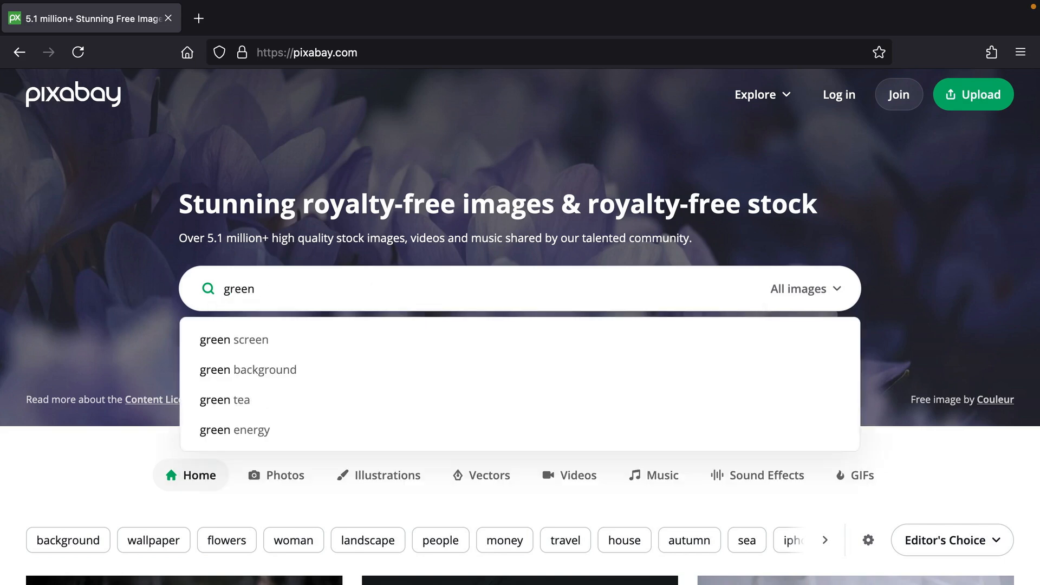
type(" texture")
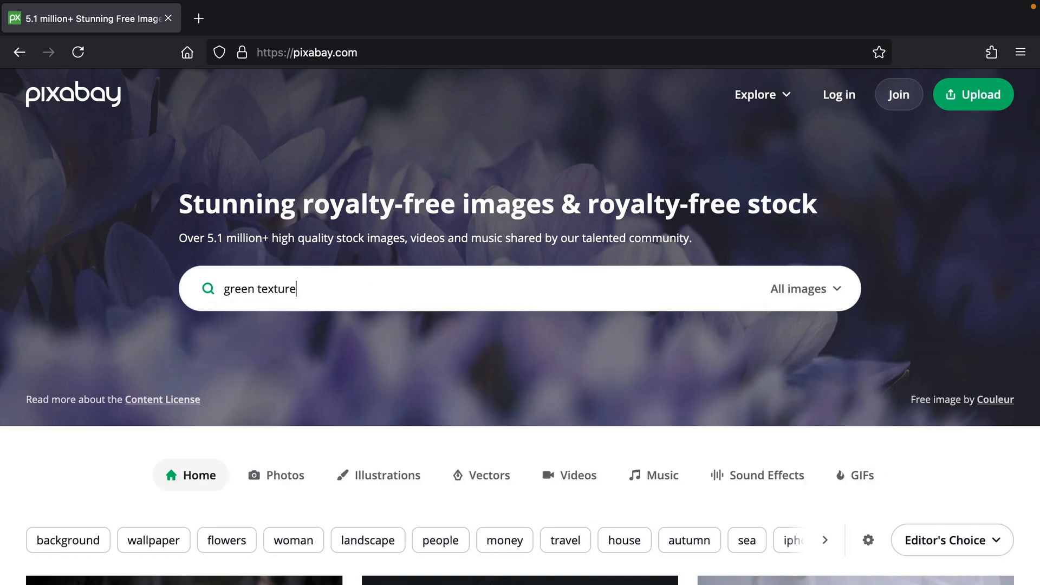
key("Return")
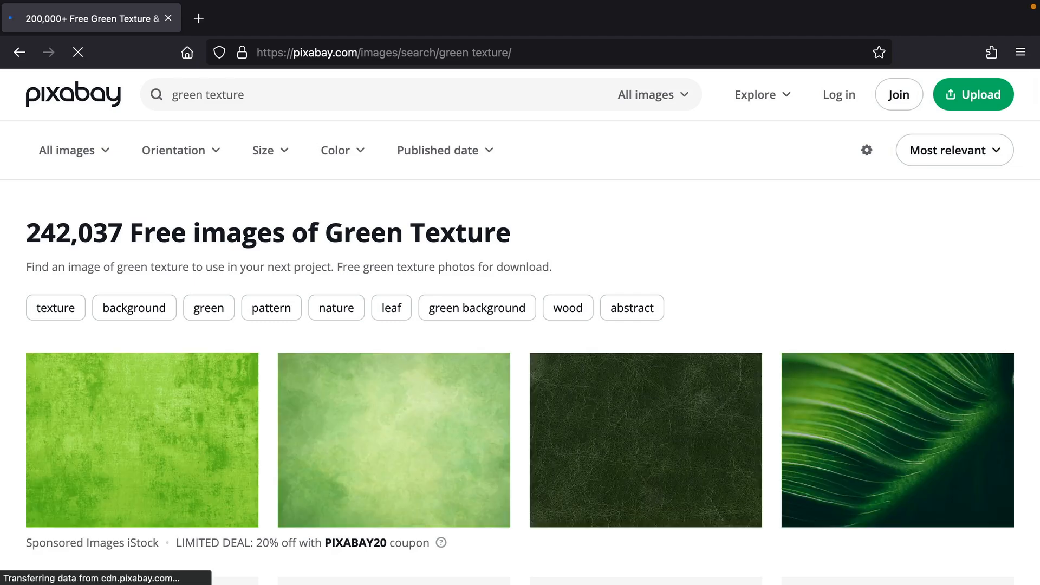
Step: Browse the green texture results and open the painted green acrylic texture
scroll(620, 394, "down", 7)
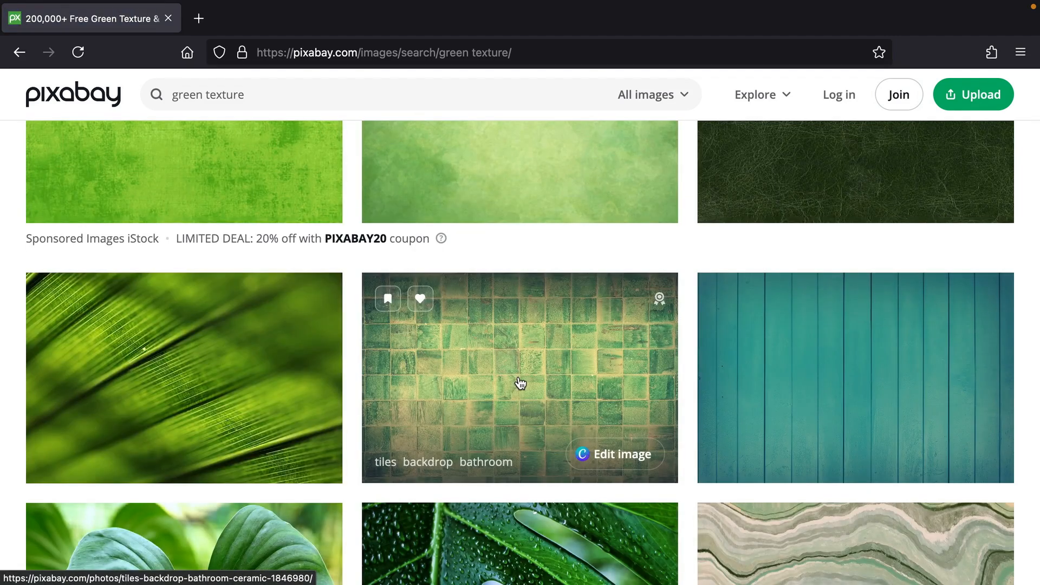
scroll(520, 383, "down", 9)
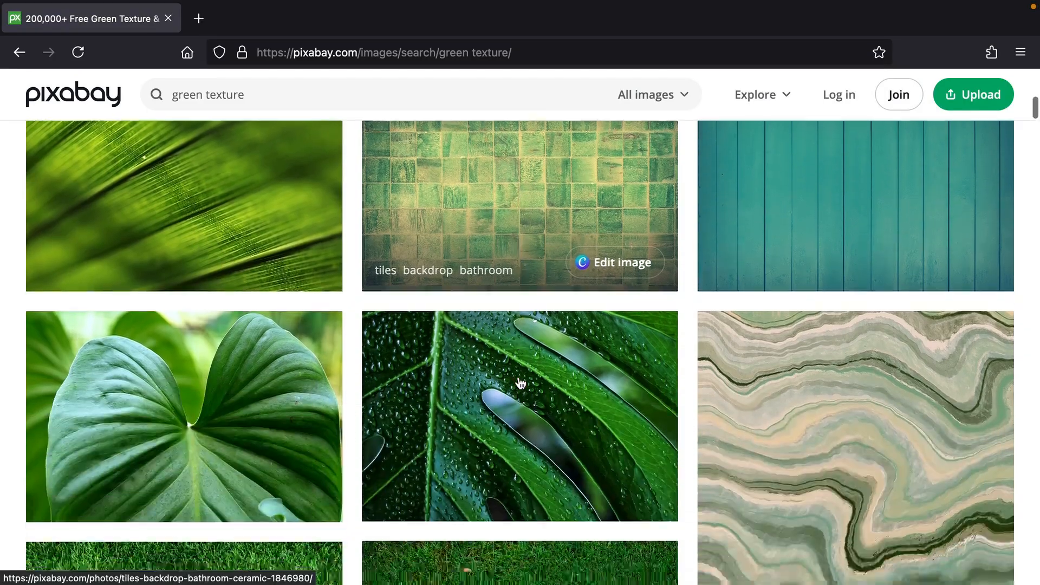
scroll(518, 381, "down", 12)
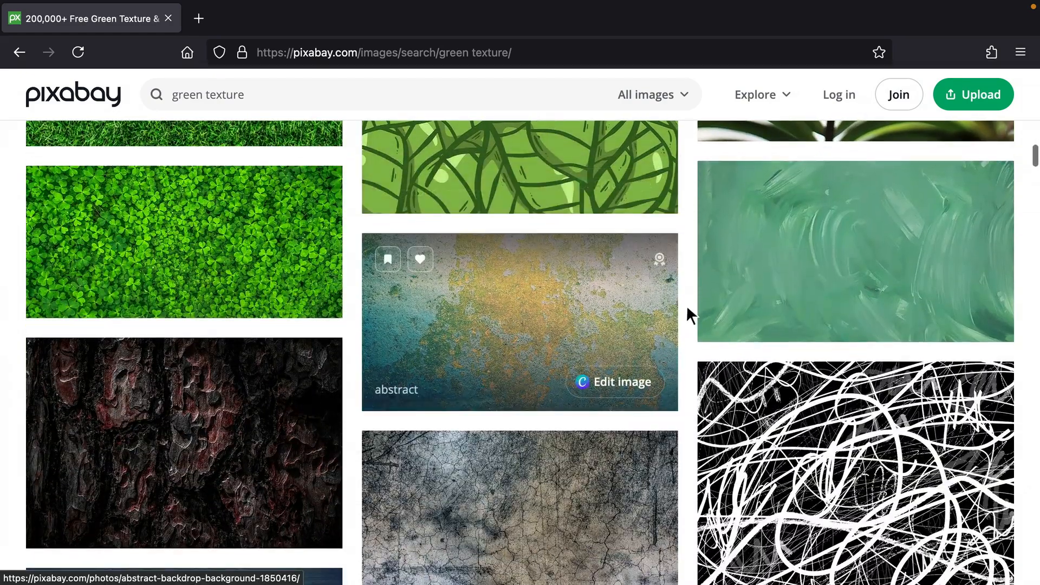
left_click(867, 261)
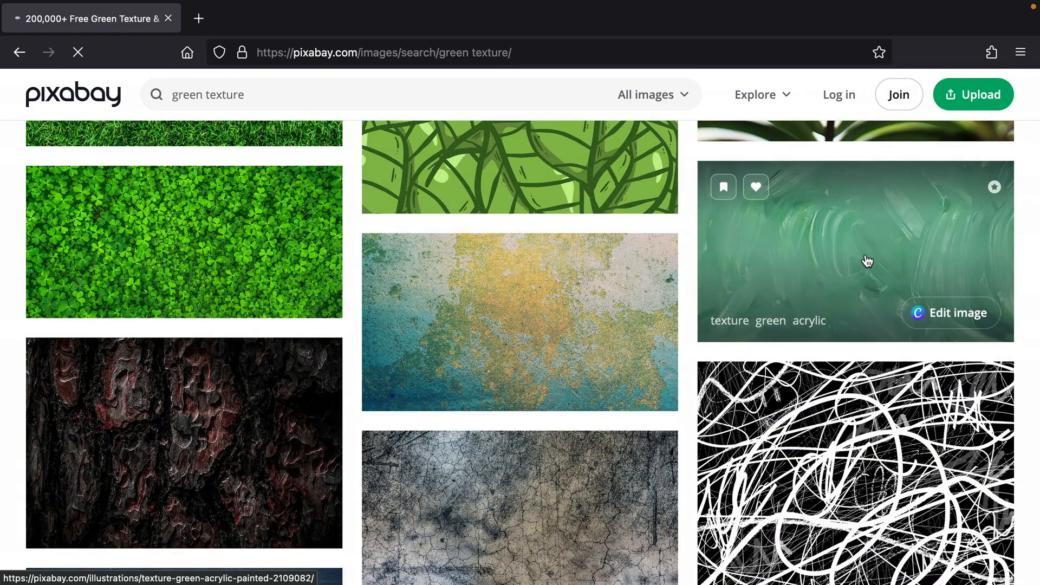